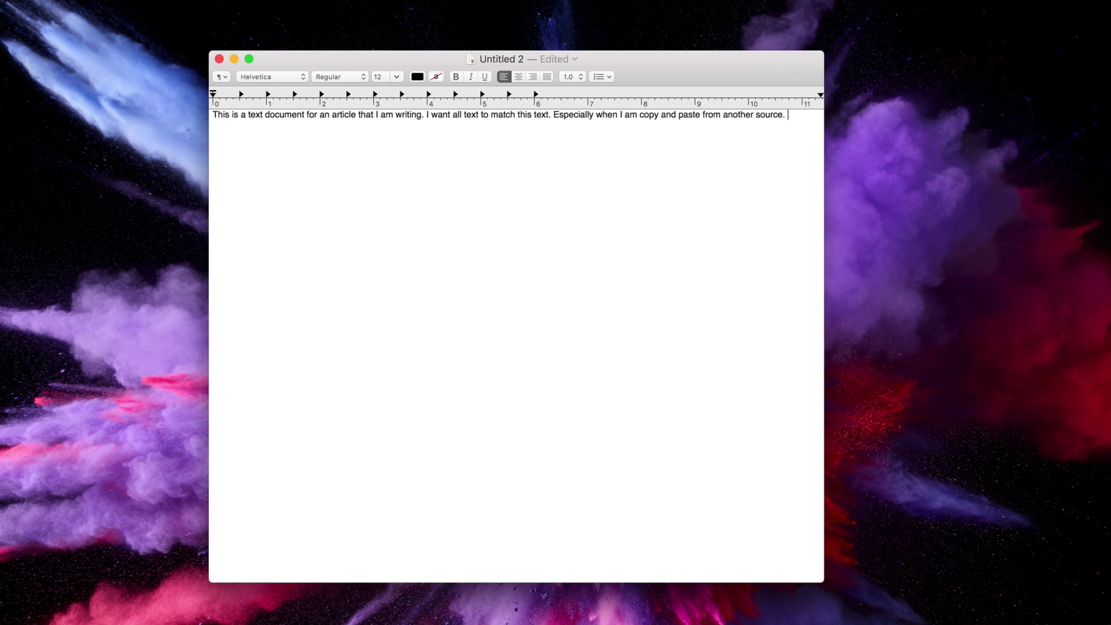
Step: In Safari, select and copy the three HomePod article paragraphs
key(super+Tab)
key(super+Tab)
key(super+Tab)
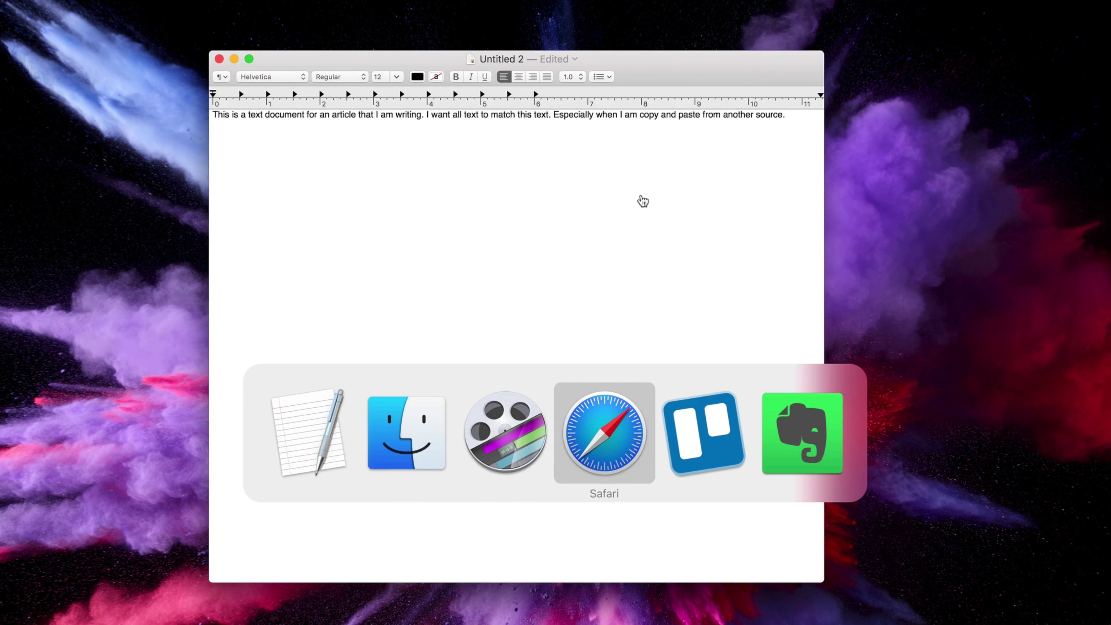
scroll(619, 359, down, 5)
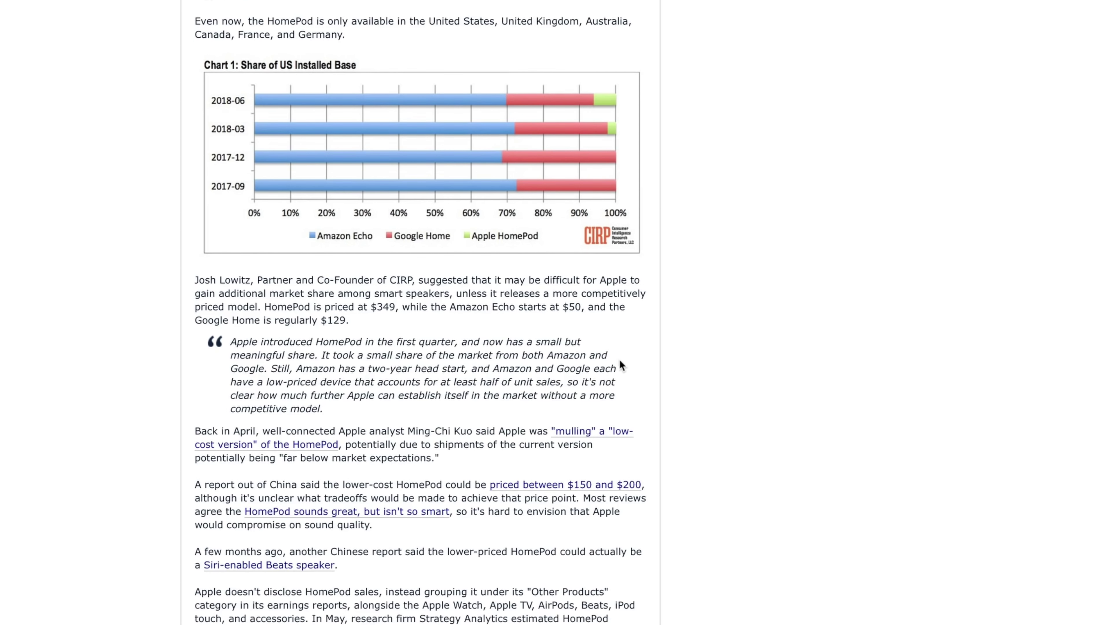
scroll(620, 362, up, 2)
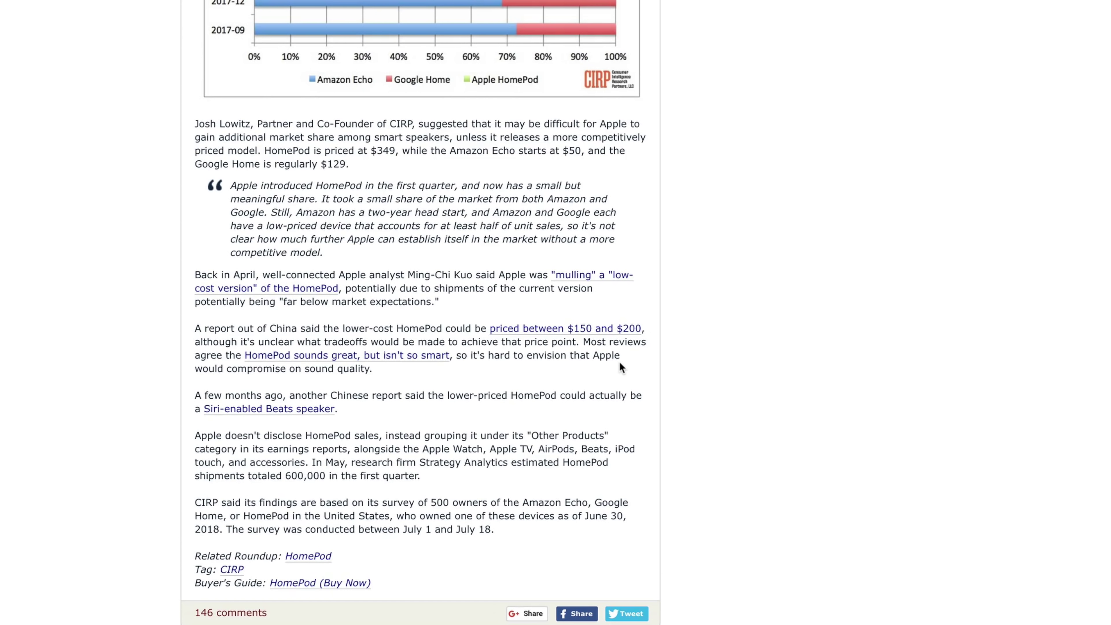
drag(441, 302, 194, 122)
right_click(277, 137)
click(313, 183)
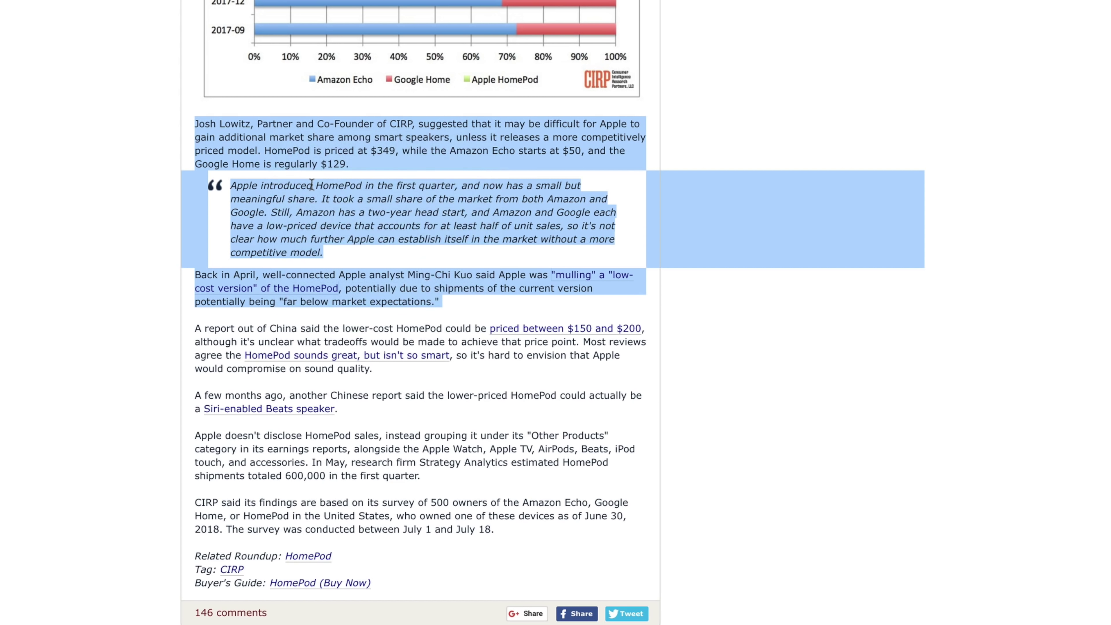
Step: Paste the paragraphs into Untitled 2 after the first sentence, keeping their Verdana 13.33 formatting
key(cmd+Tab)
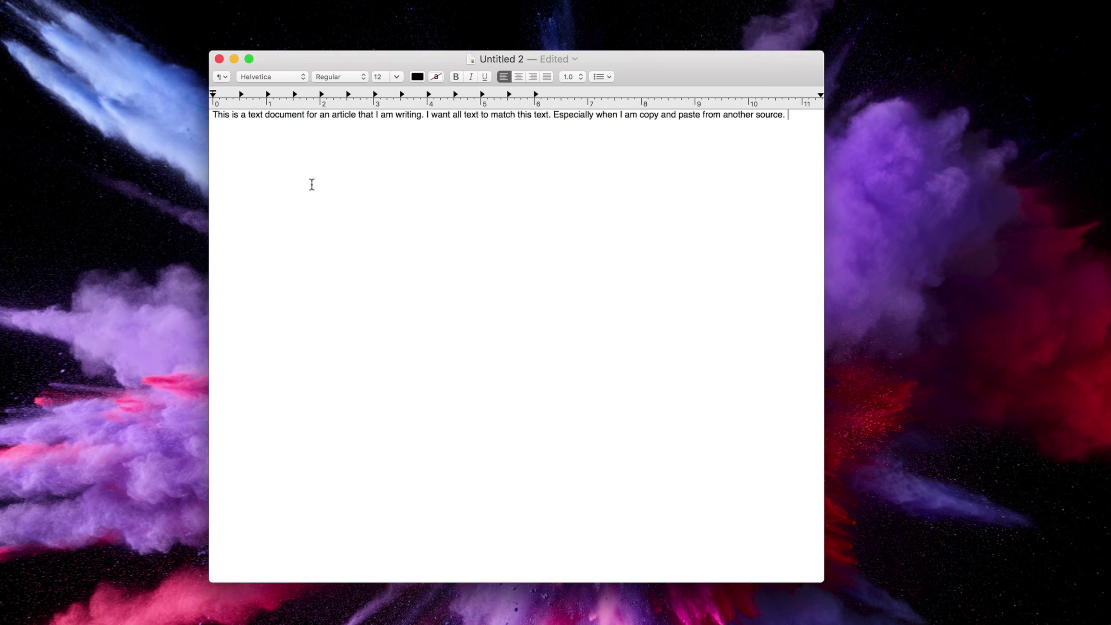
key(cmd+v)
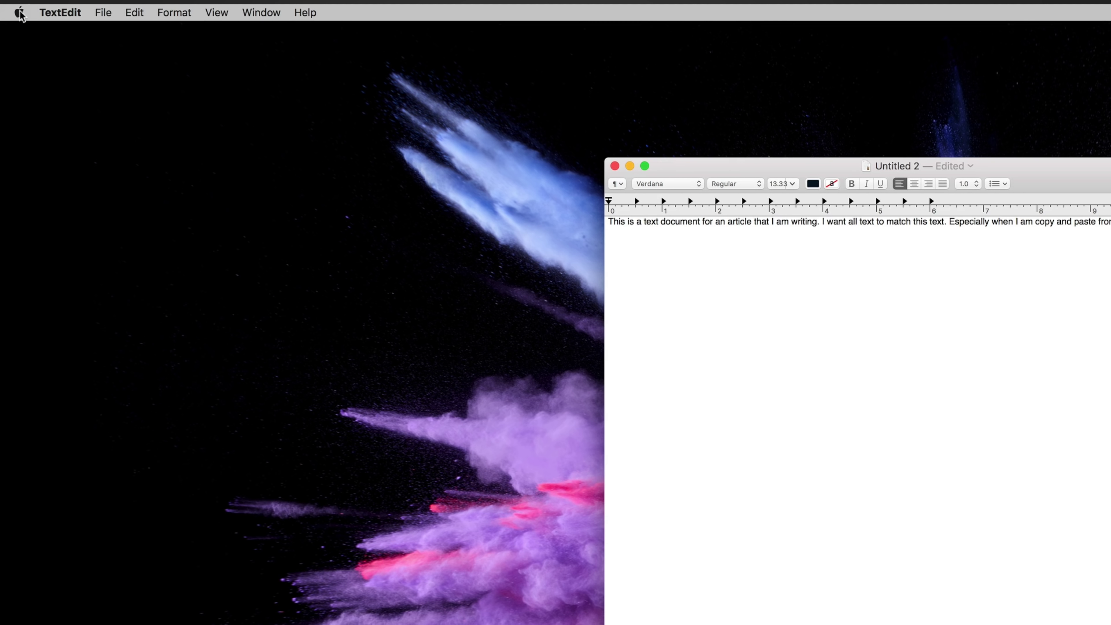
click(19, 11)
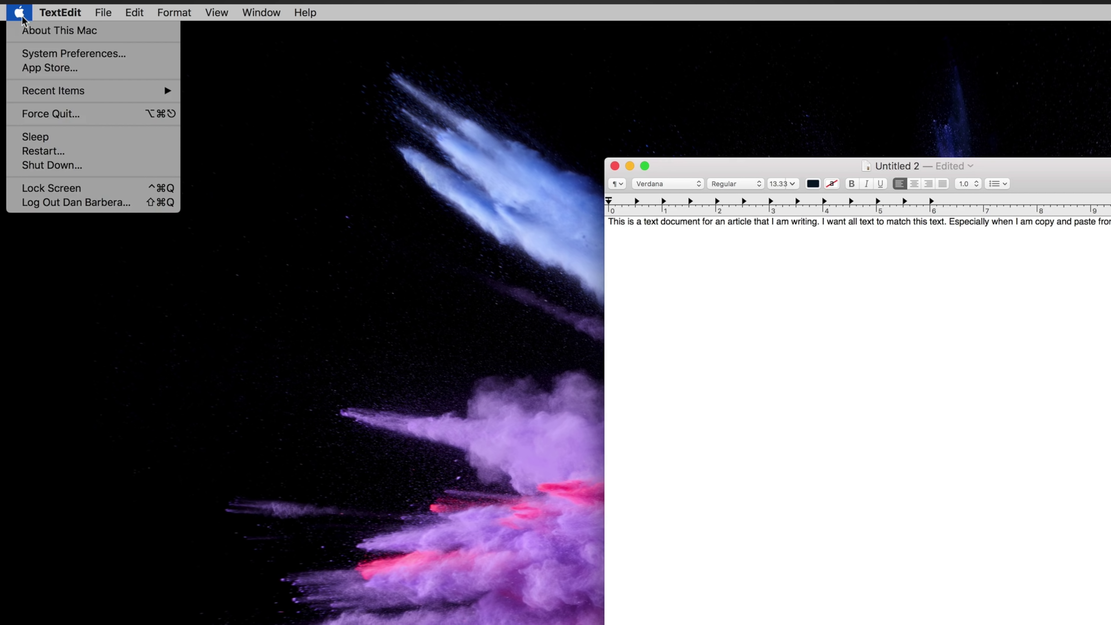
Step: Add an app shortcut in Keyboard preferences that maps Paste and Match Style to ⌘V
click(33, 51)
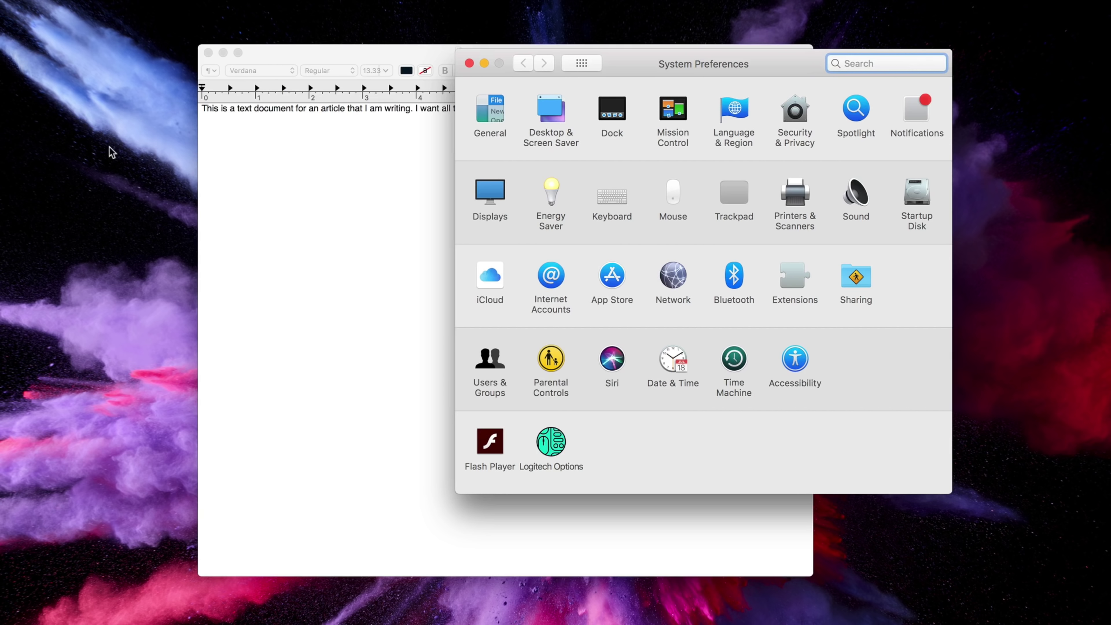
click(622, 199)
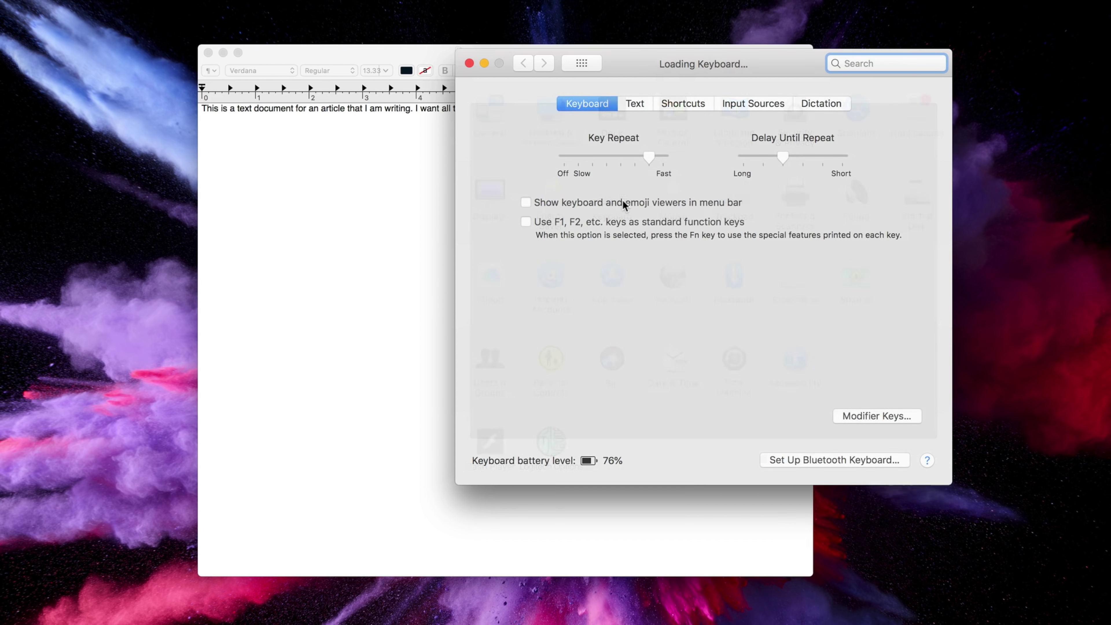
click(694, 105)
click(529, 259)
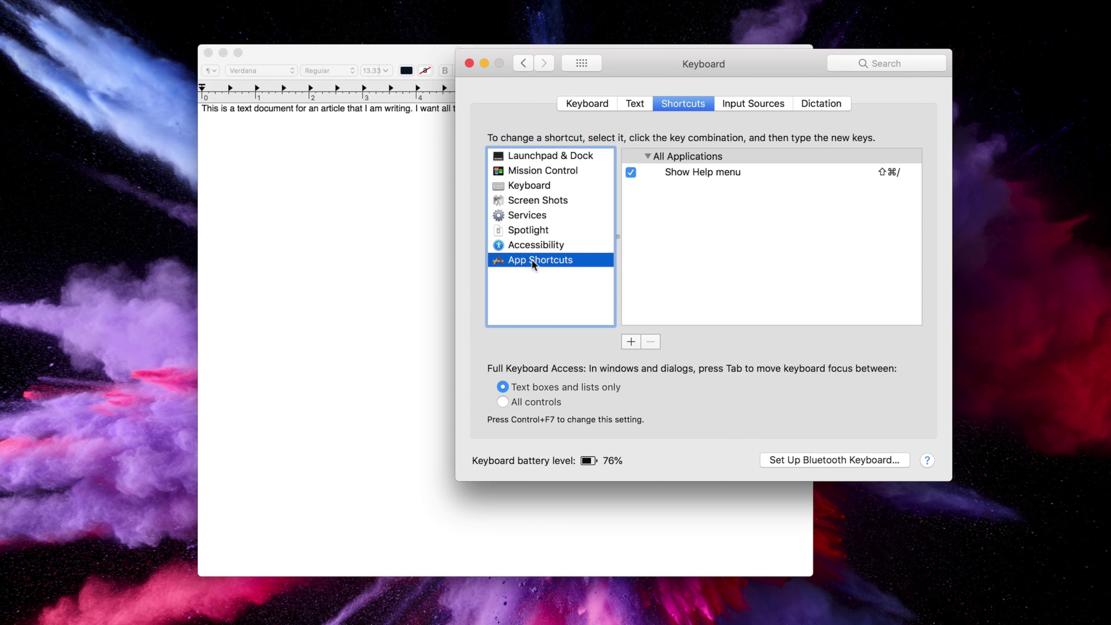
click(634, 345)
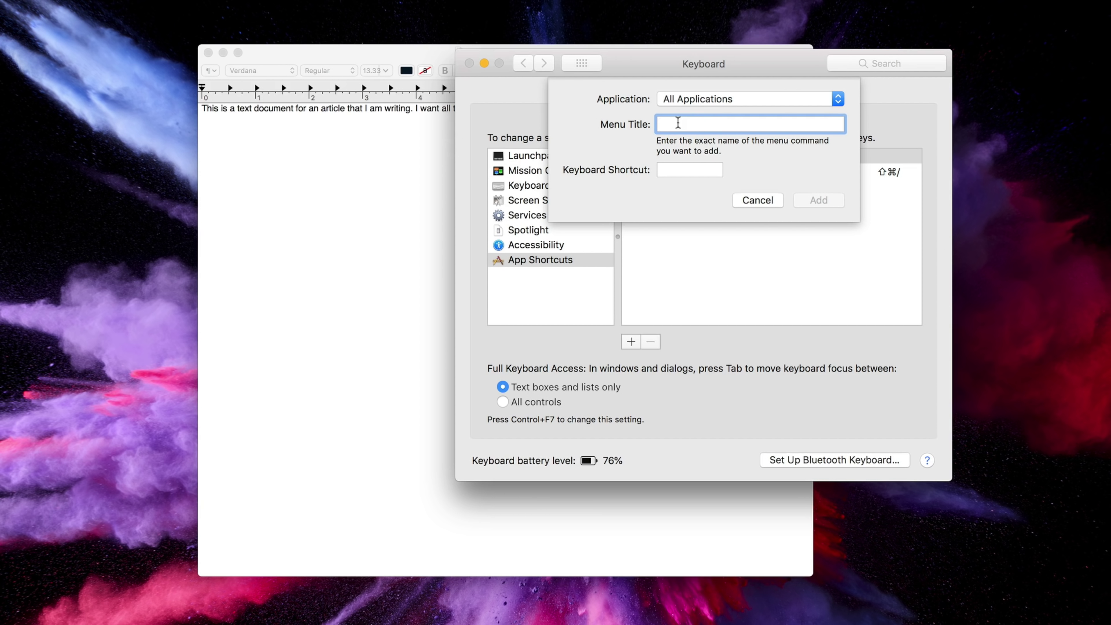
text(Paste and Match Style)
key(Tab)
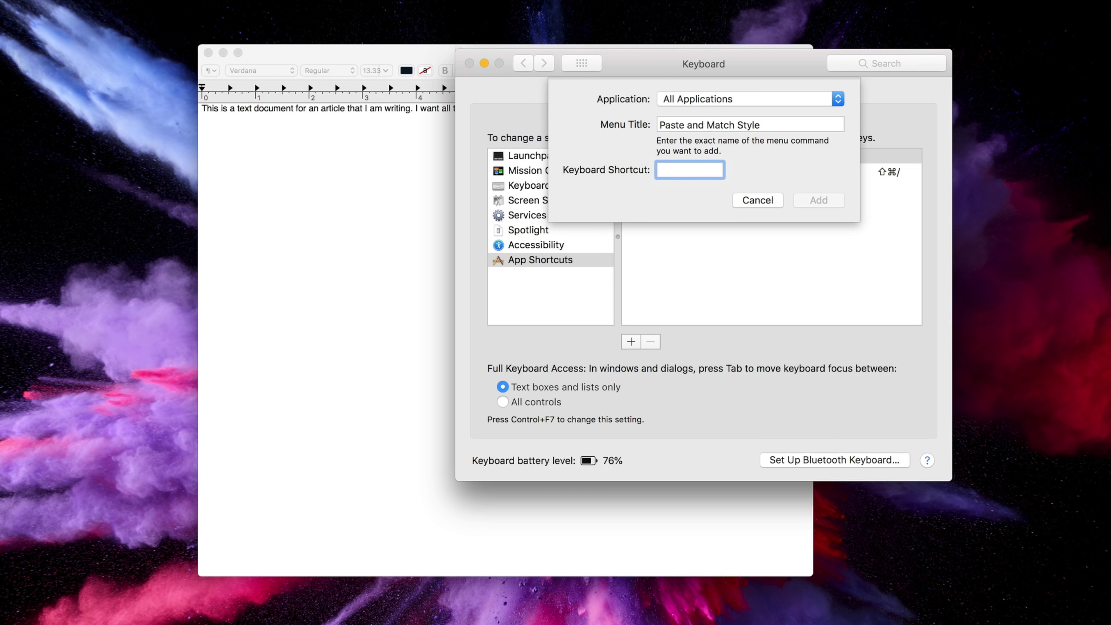
key(super+v)
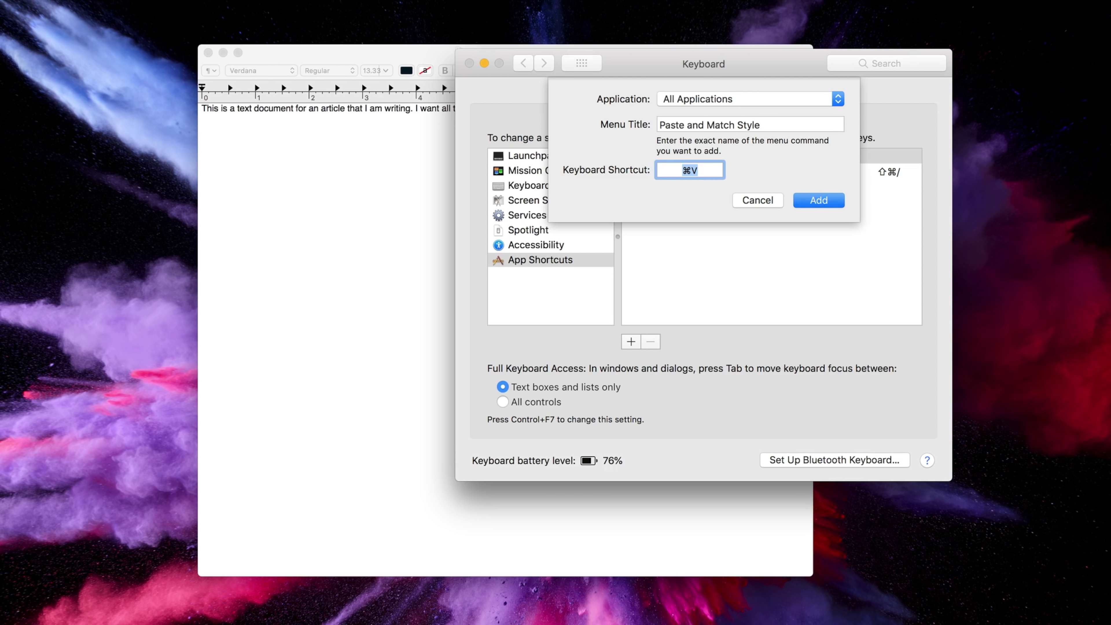
click(840, 200)
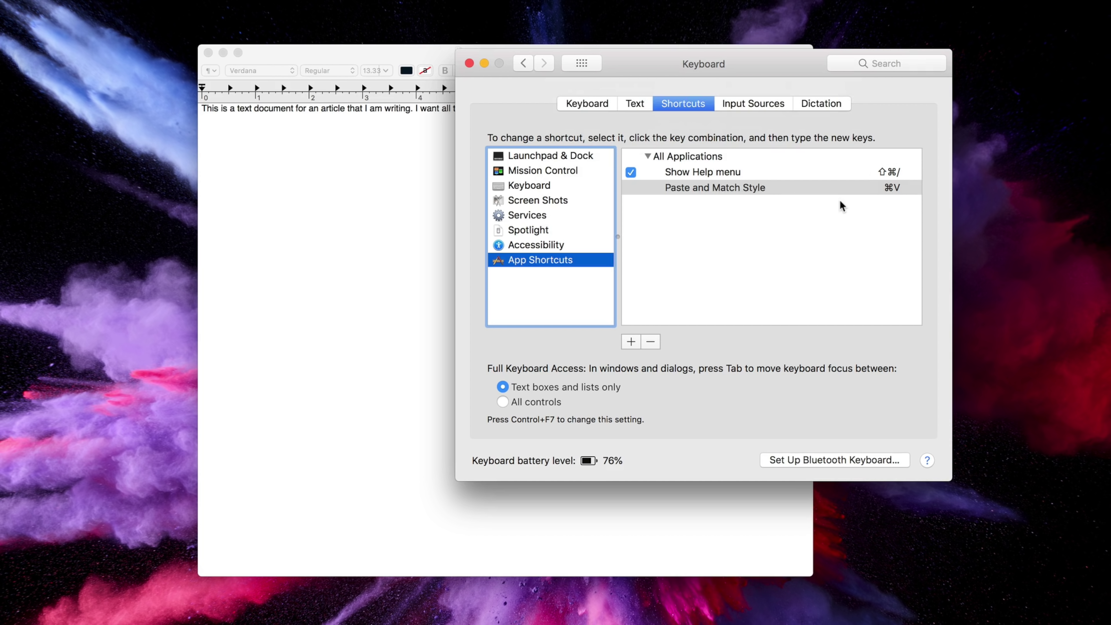
click(469, 64)
Step: Paste the article excerpt, undo it, then paste it again in the document's Helvetica 12 style
key(super+v)
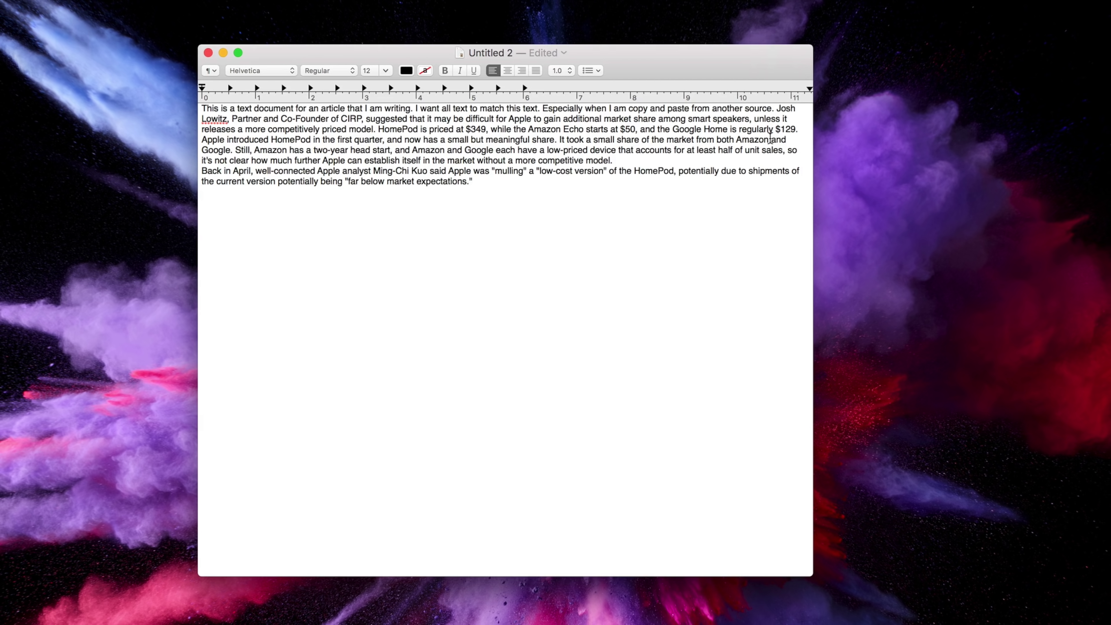
key(super+z)
key(super+alt+shift+v)
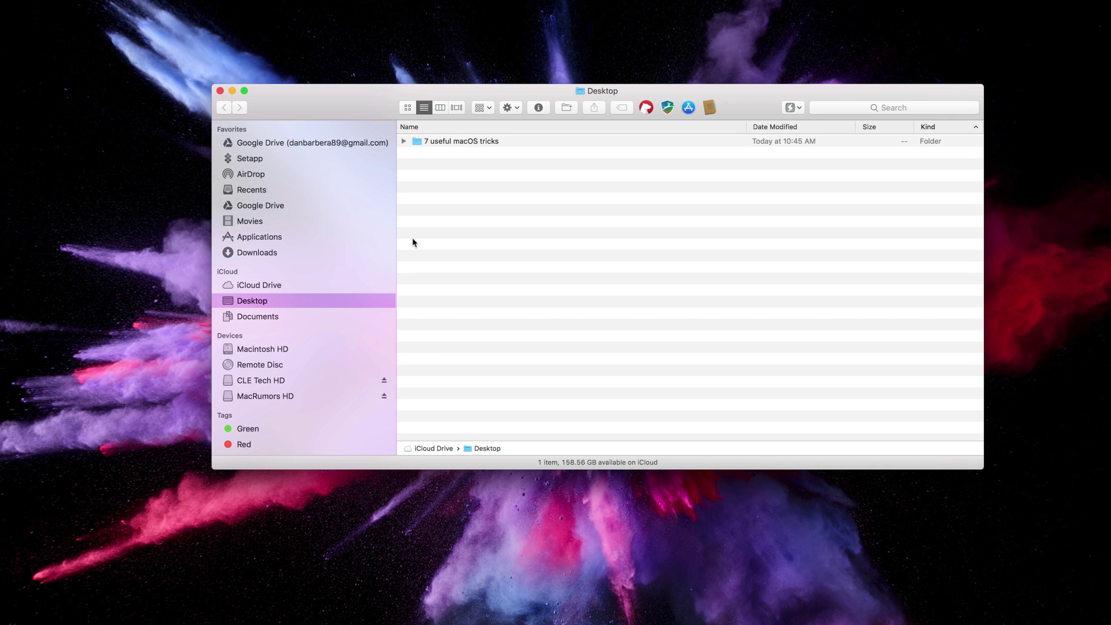
Step: Launch Calculator from the Applications folder and compute 1 + 1 = 2
click(259, 237)
double_click(441, 222)
click(493, 360)
click(599, 359)
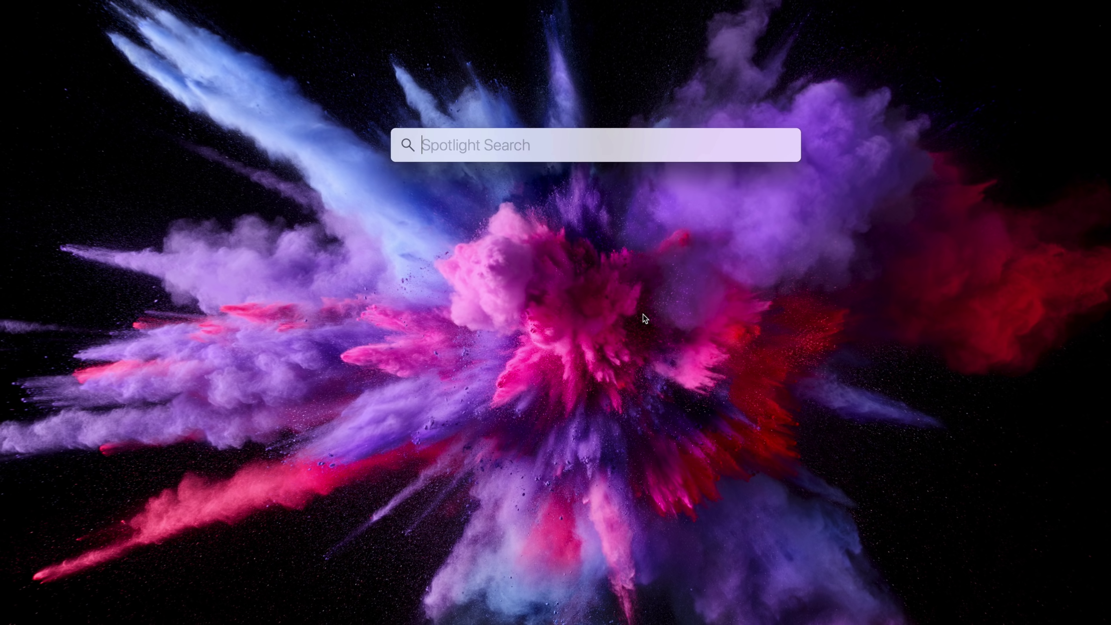
Step: Use Spotlight as a calculator, trying 1+1 and then 23x23 to get 529
text(calc)
key(BackSpace)
key(BackSpace)
key(BackSpace)
key(BackSpace)
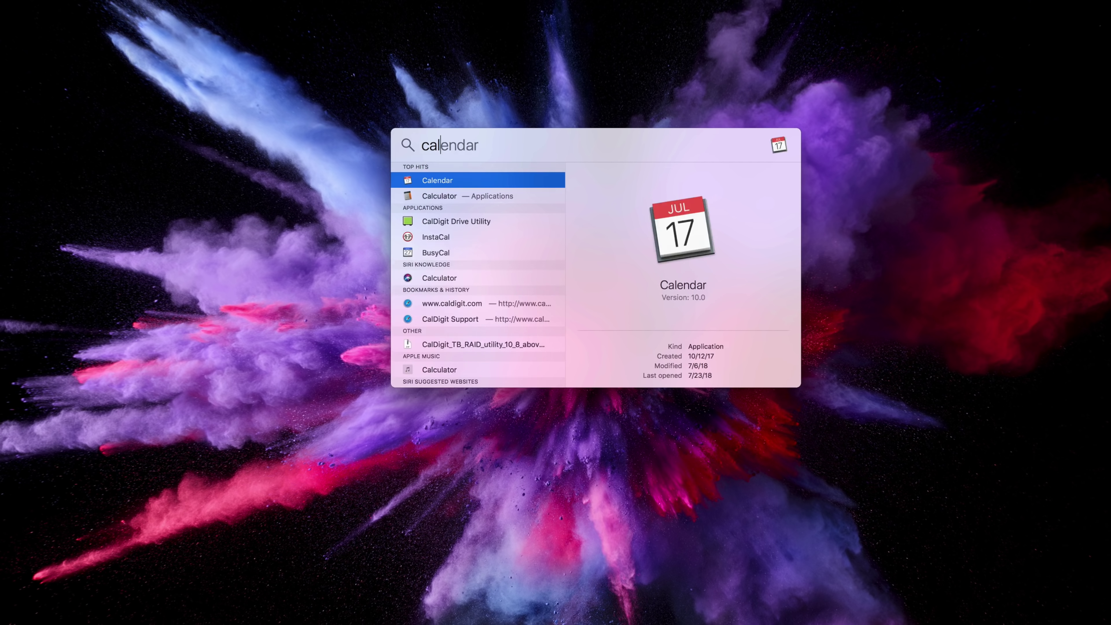
text(1+1)
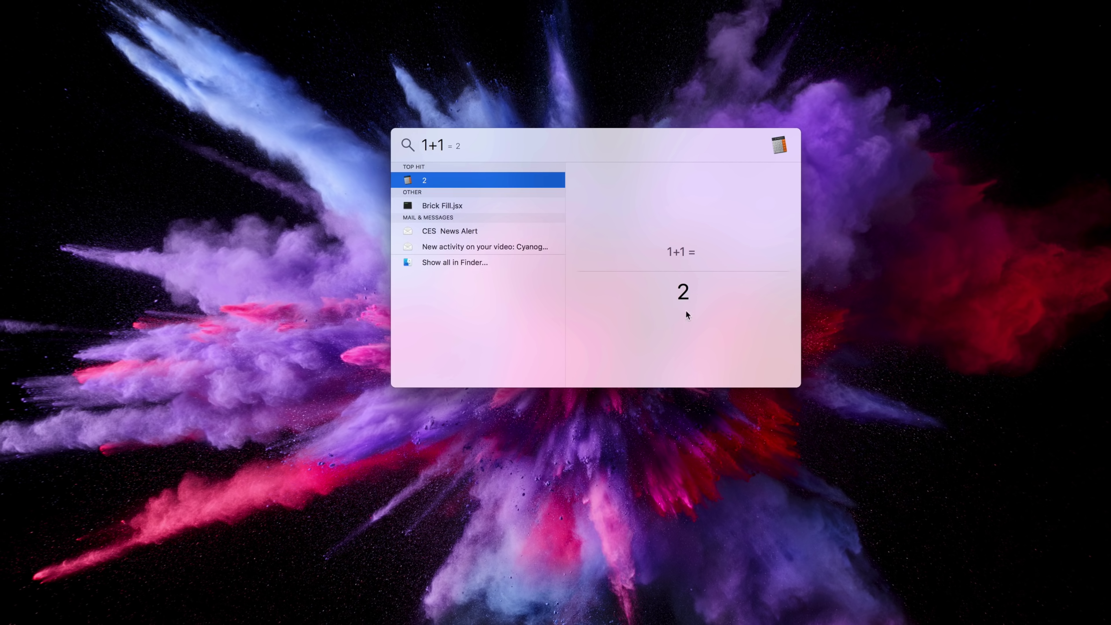
key(BackSpace)
key(BackSpace)
key(BackSpace)
text(23x23)
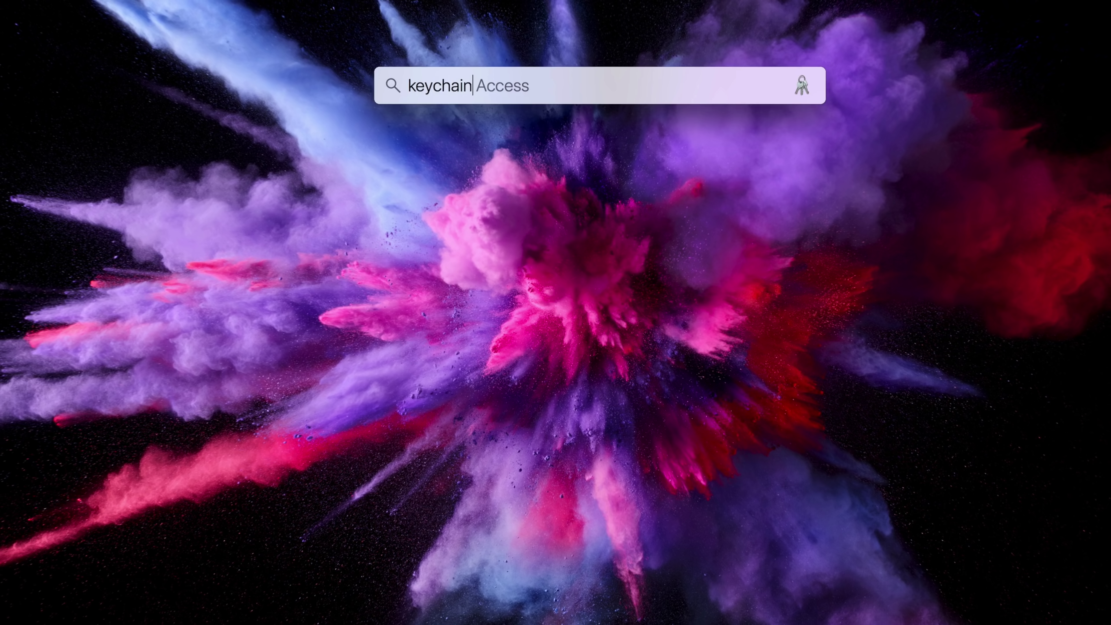
Step: Search Spotlight for 'keychain access' and launch the Keychain Access app
text(access)
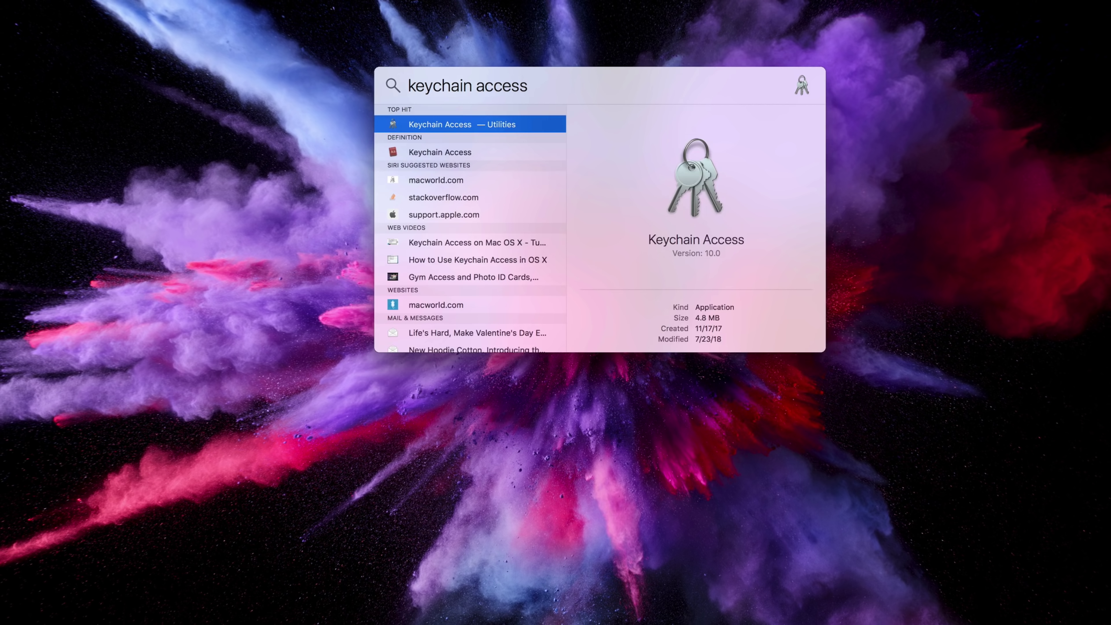
key(Return)
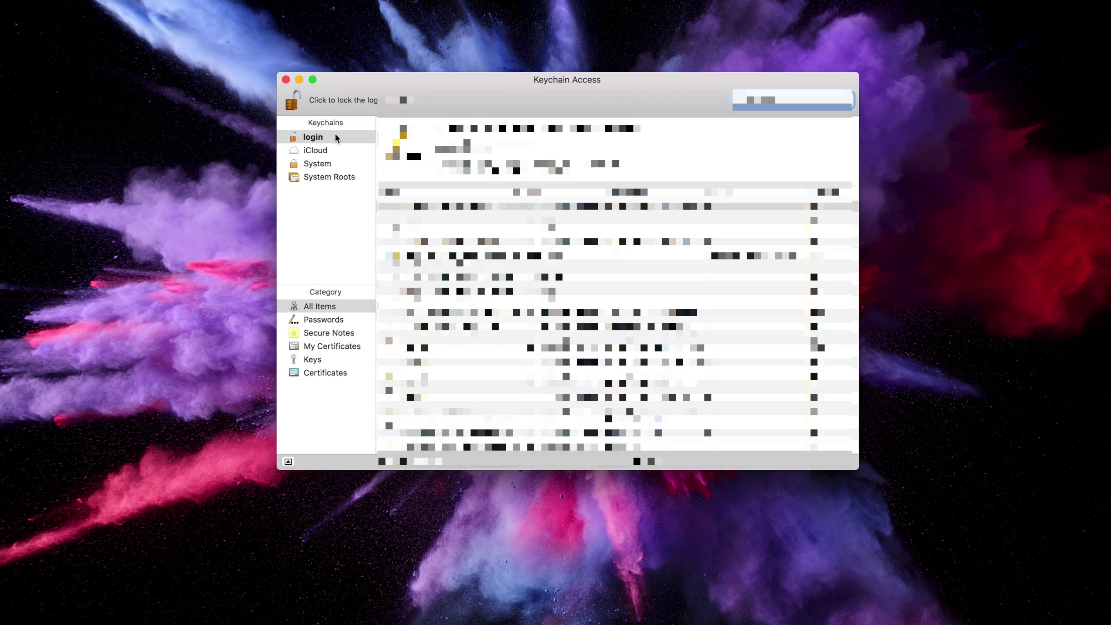
Step: Show the System keychain sorted by Kind and select the BRIMGUEST network entry
click(334, 164)
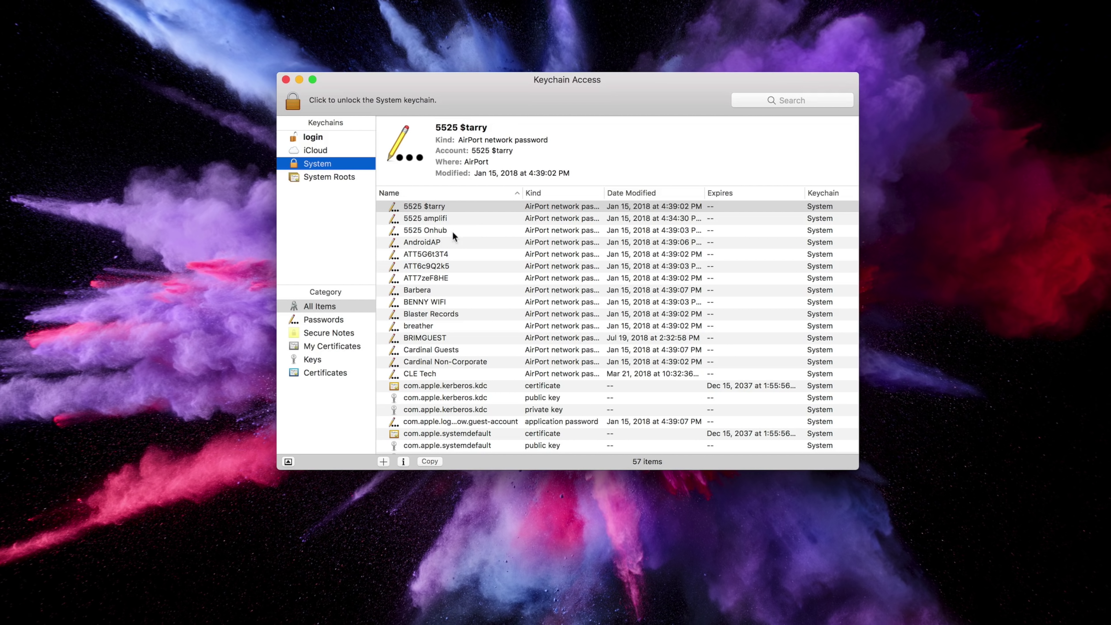
click(548, 197)
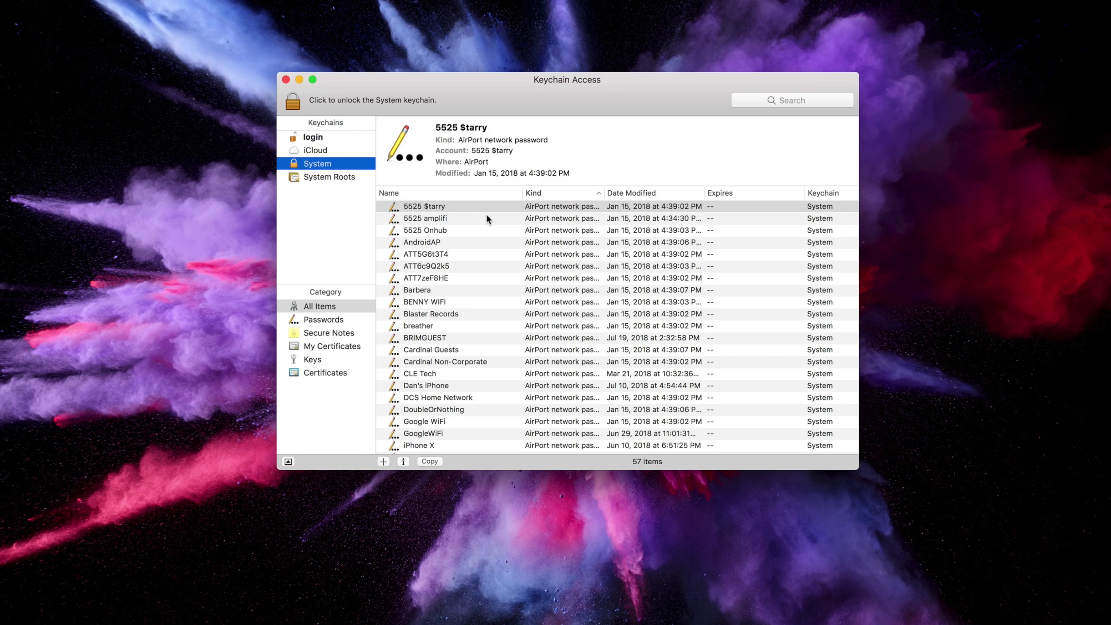
scroll(486, 230, down, 5)
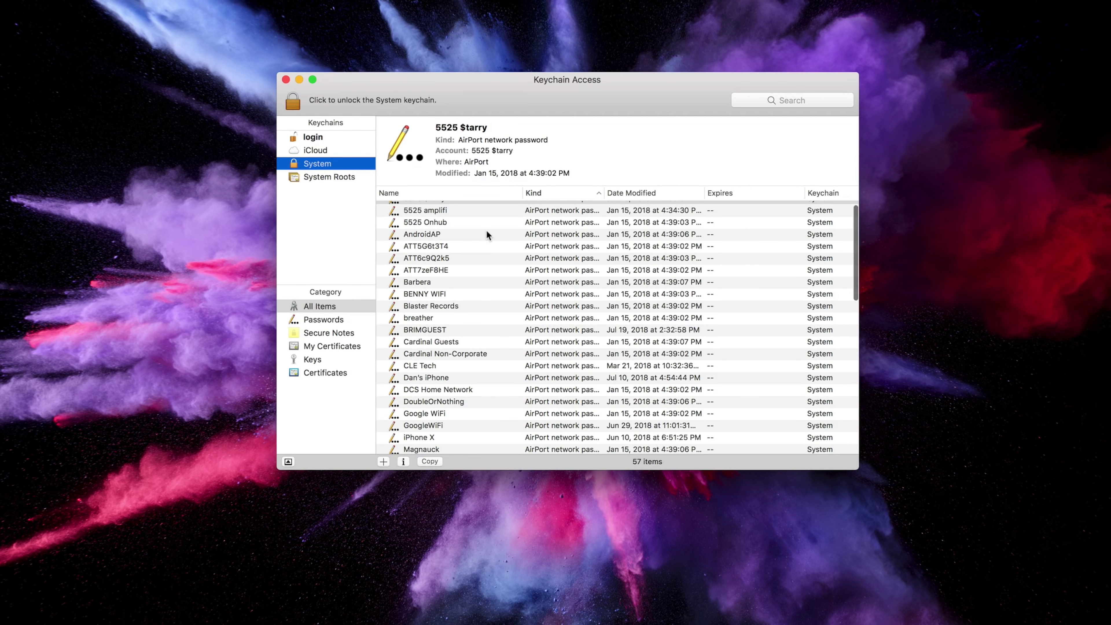
scroll(485, 232, down, 3)
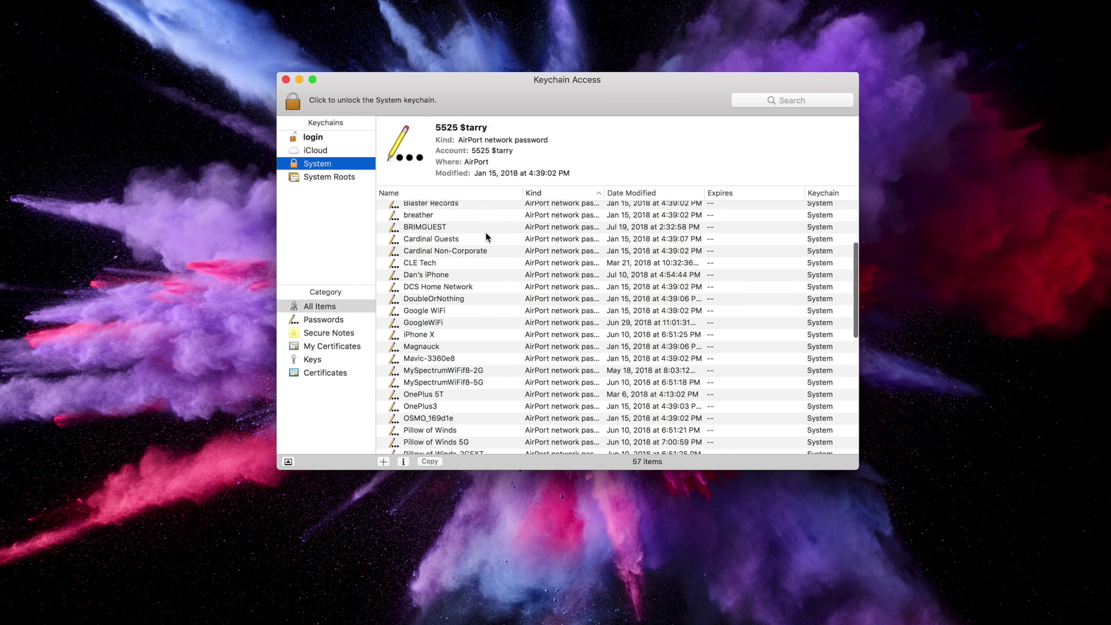
scroll(485, 232, up, 5)
click(479, 309)
Step: Copy BRIMGUEST's password to the clipboard, approving with the administrator password
right_click(479, 308)
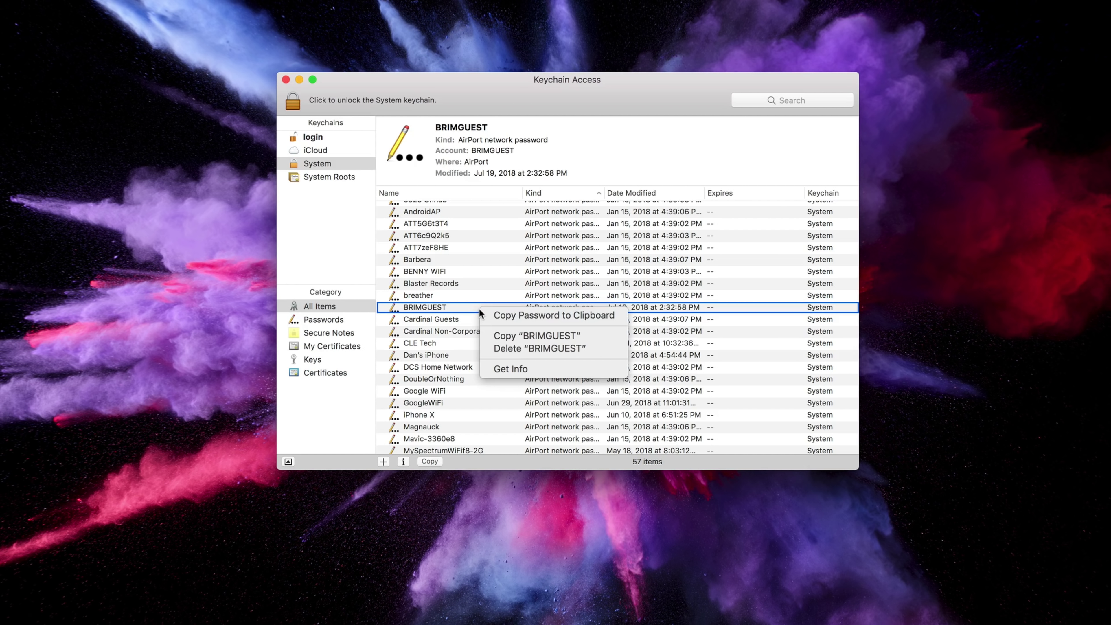
click(501, 313)
text(••••••)
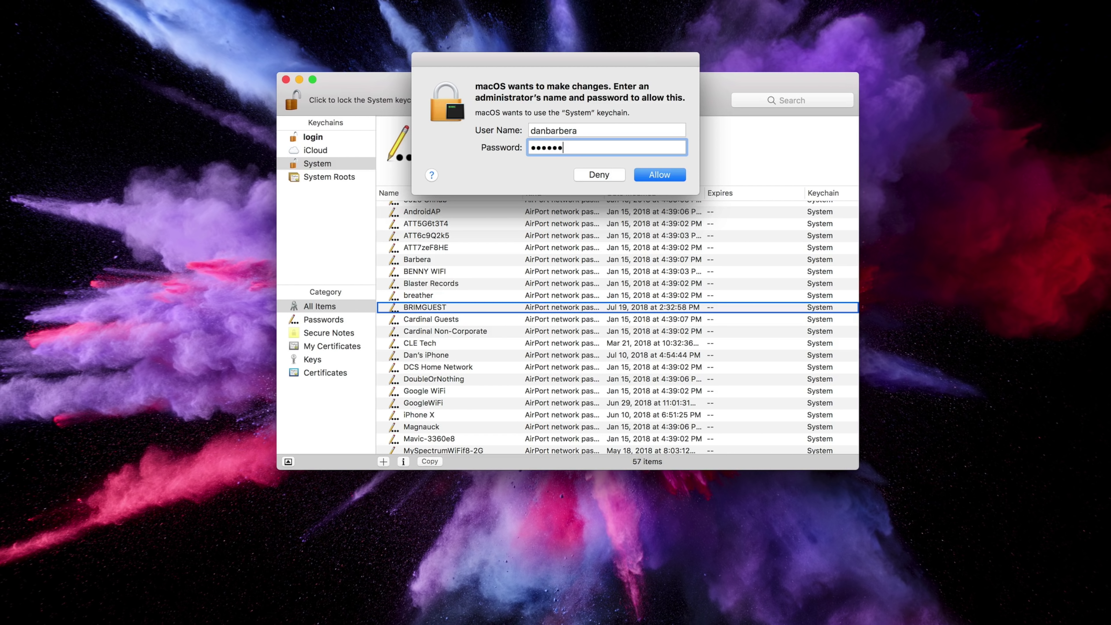
key(Return)
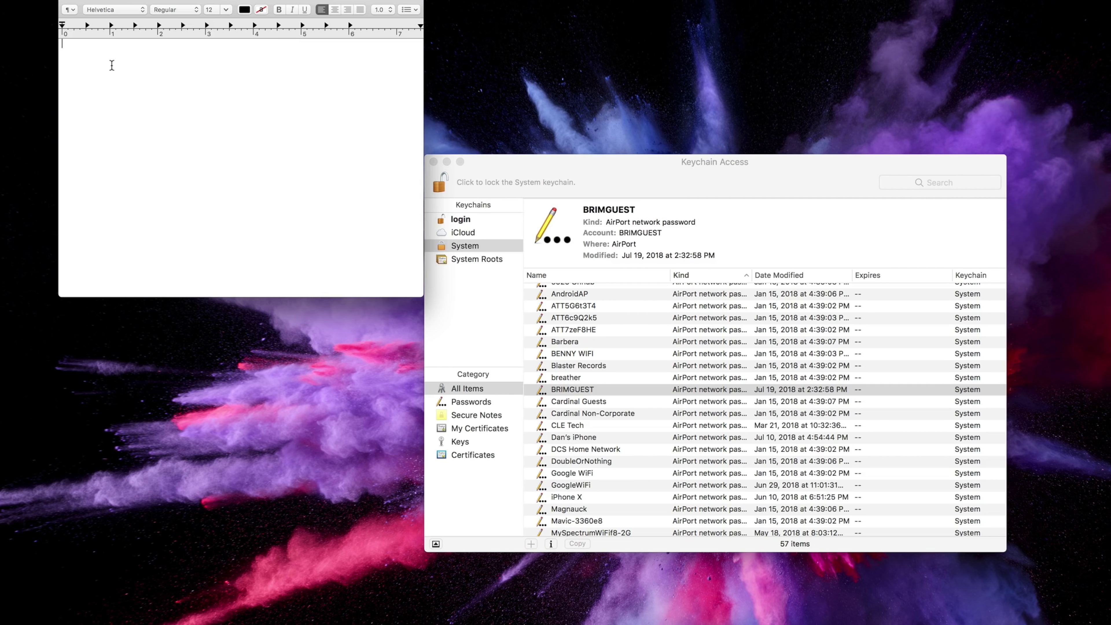
Step: Paste the BRIMGUEST Wi-Fi password as the first line of the empty TextEdit document
key(super+v)
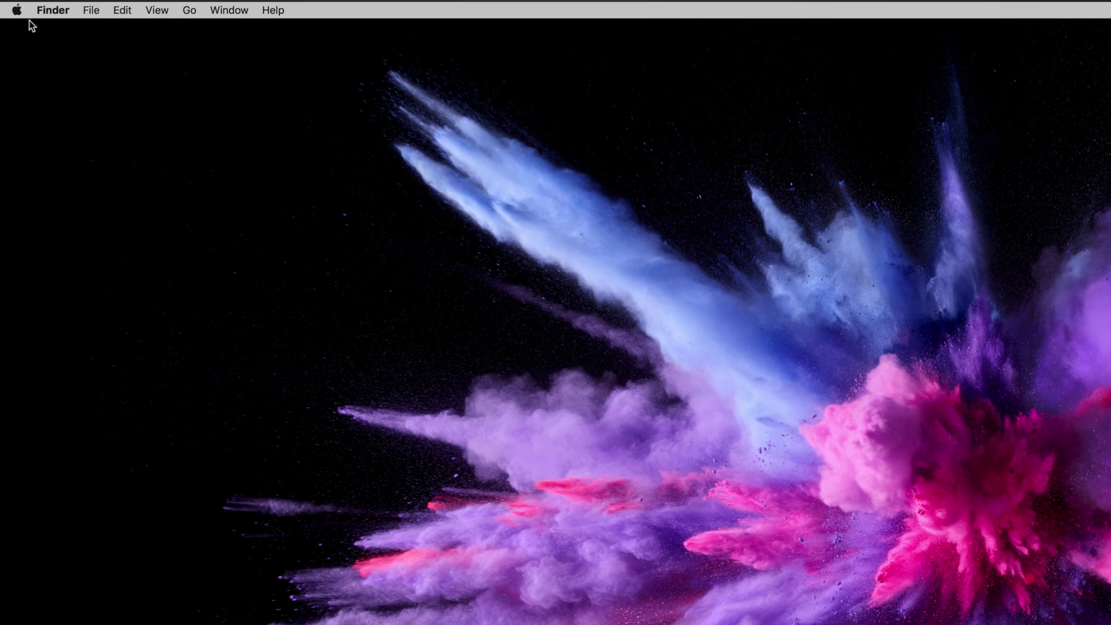
Step: Turn on 'Automatically hide and show the menu bar' in General preferences
click(16, 9)
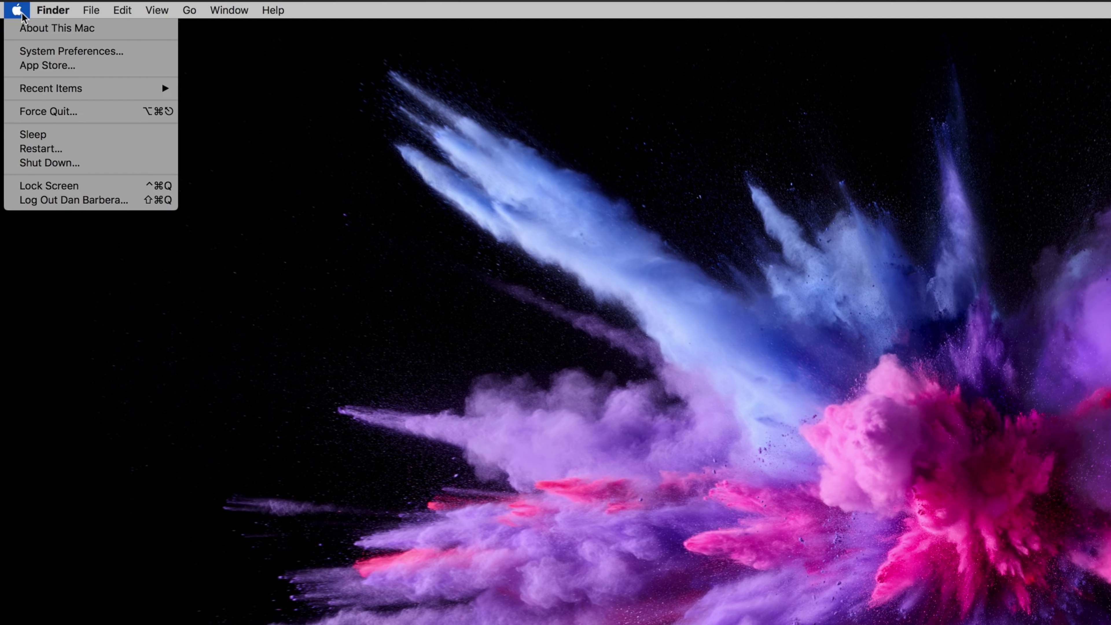
click(31, 51)
click(139, 227)
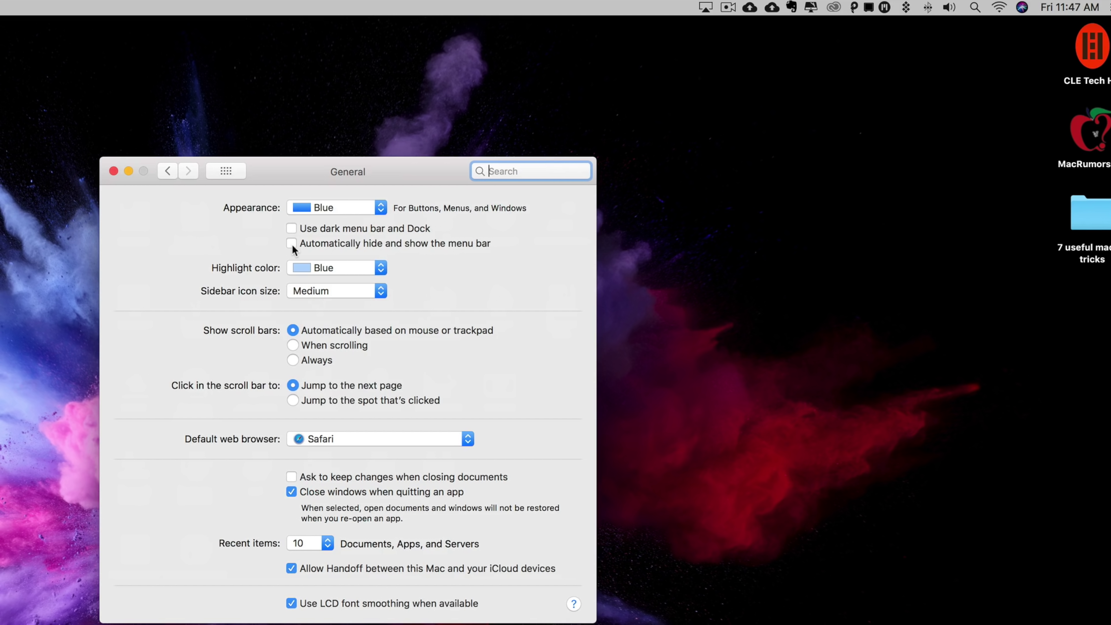
click(291, 243)
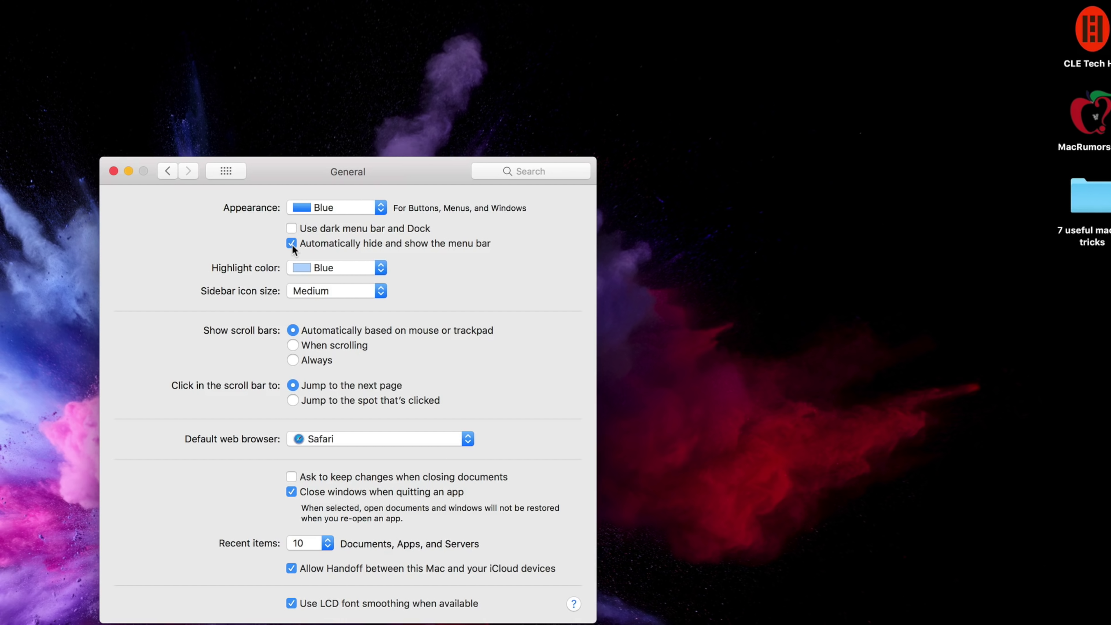
mouse_move(308, 3)
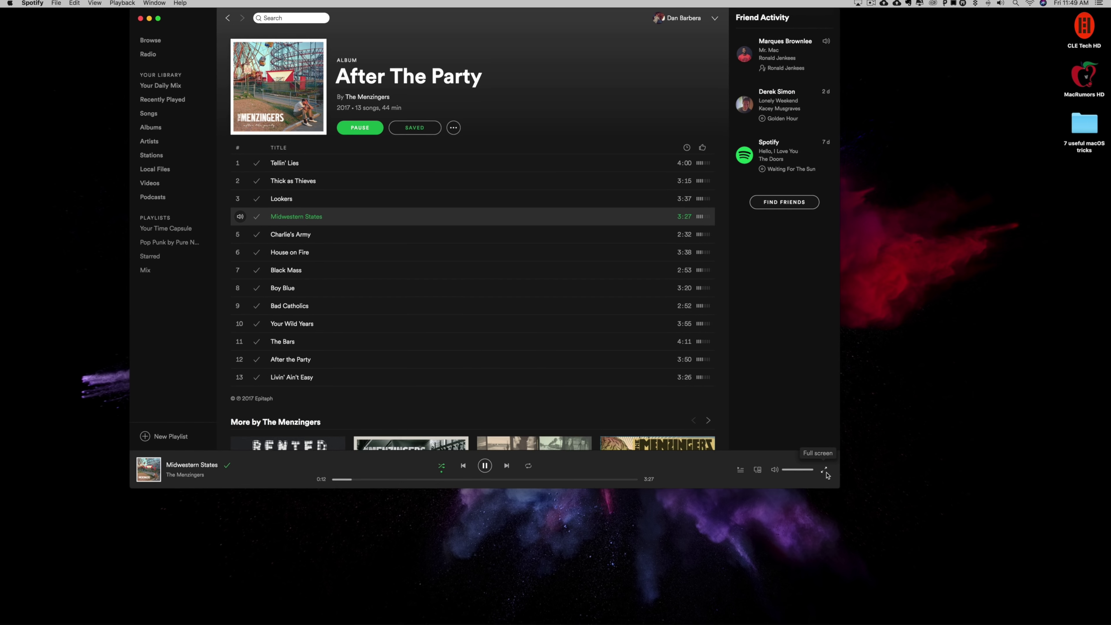
Step: Nudge the system volume up, down and back up in quarter steps while Midwestern States plays
key(XF86AudioRaiseVolume)
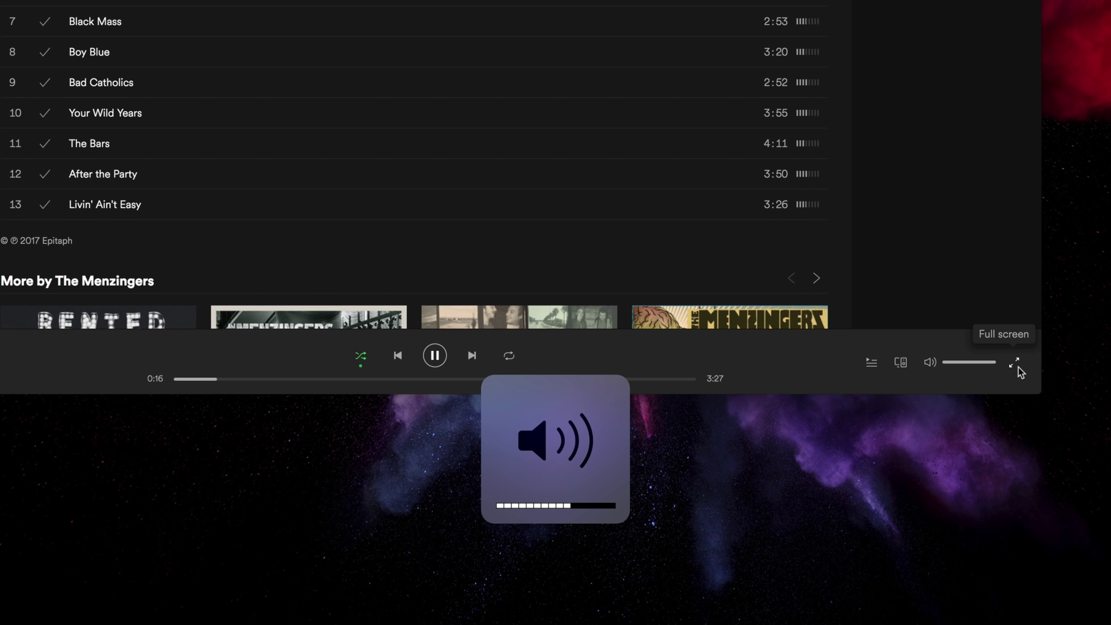
key(XF86AudioLowerVolume)
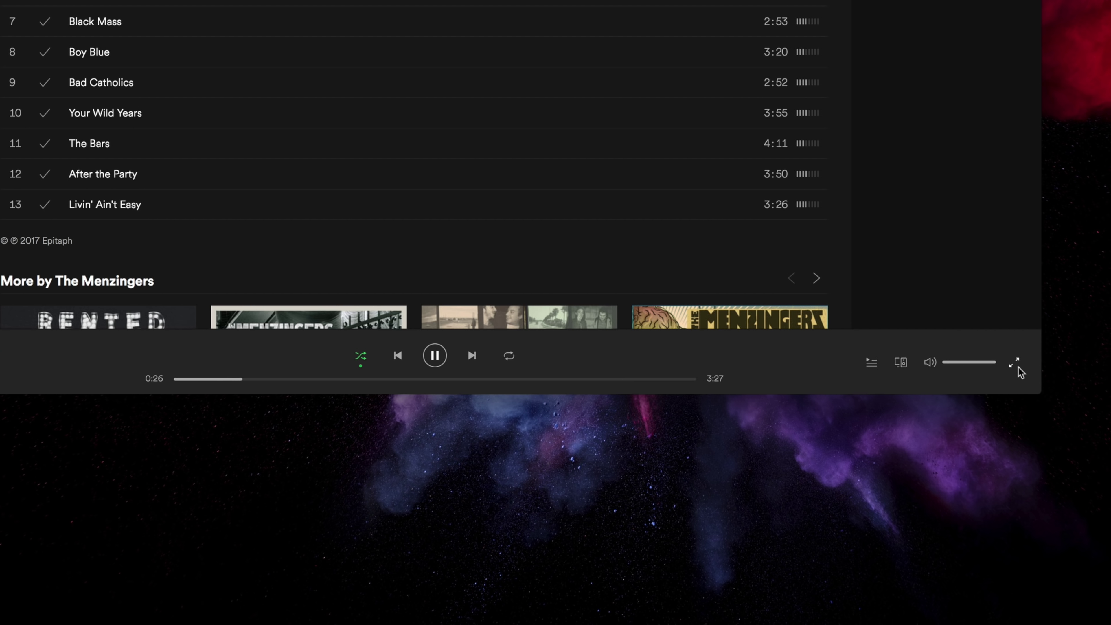
key(XF86AudioRaiseVolume)
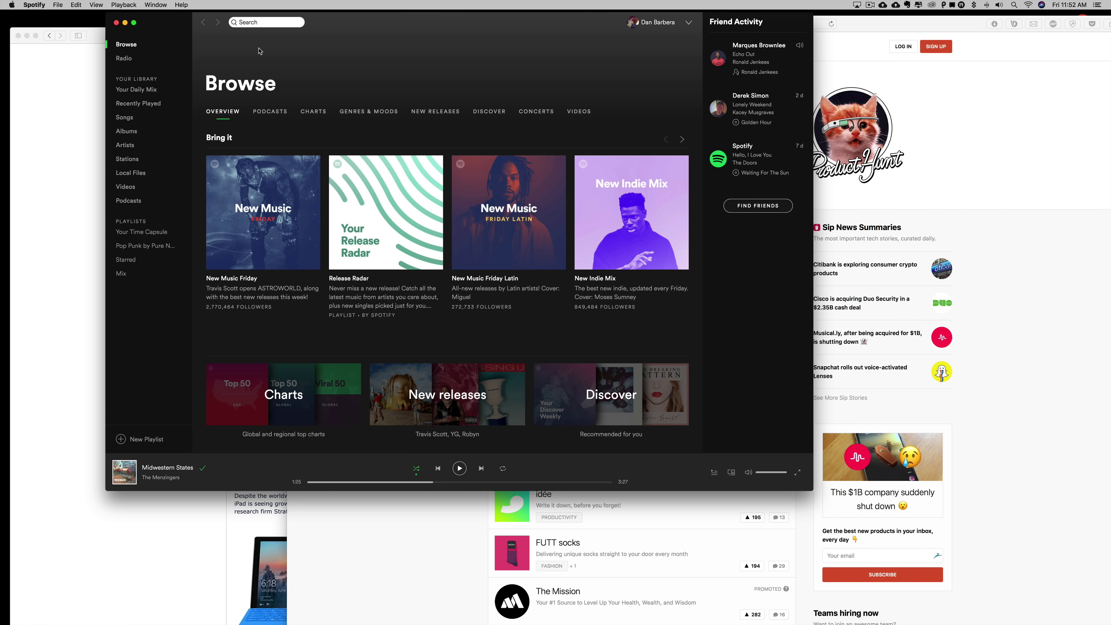
Step: Switch to Safari with Command-Tab and bring a MacRumors window to the front
key(super+Tab)
key(super+Tab)
key(super+Tab)
key(super+Tab)
key(super+Tab)
key(super+Tab)
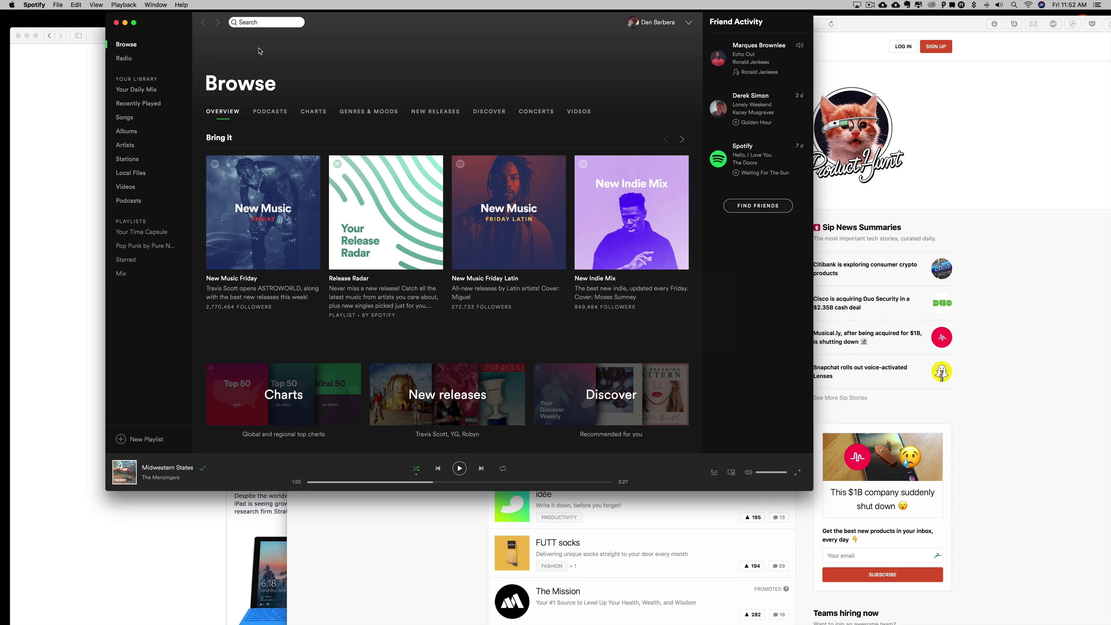
key(super+Tab)
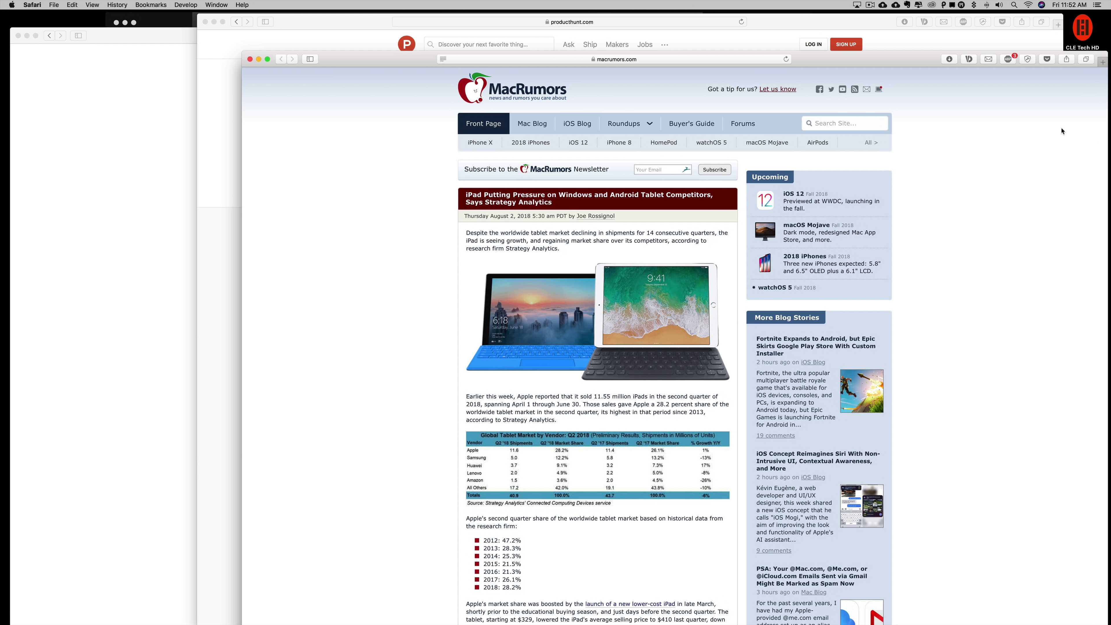
key(super+grave)
click(138, 136)
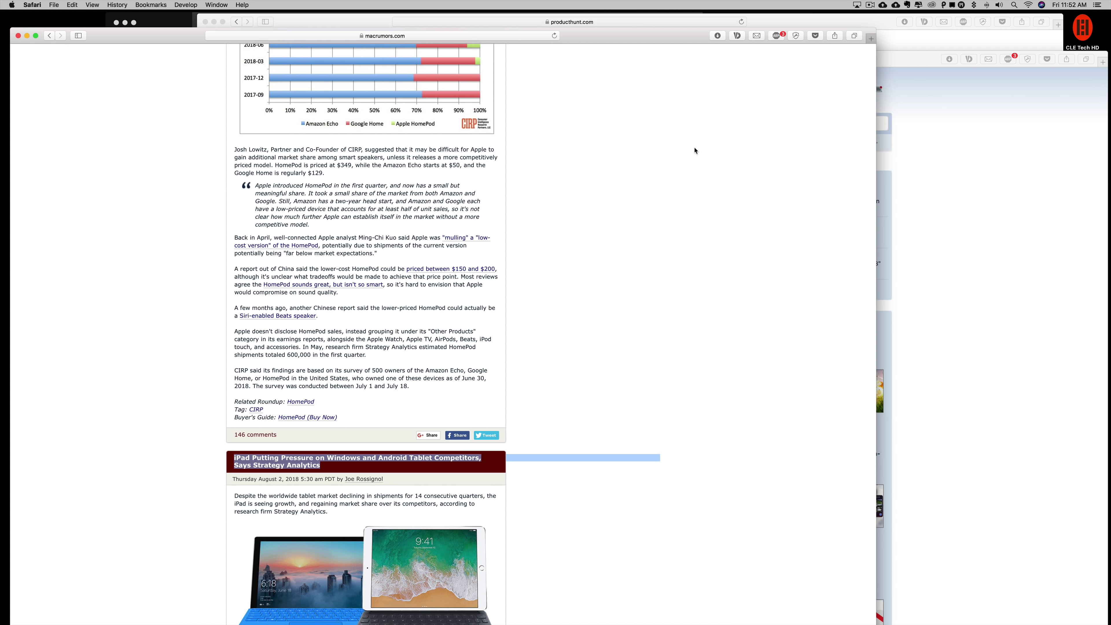
Step: Cycle through Safari's three windows with Command-` until Product Hunt is frontmost
key(super+grave)
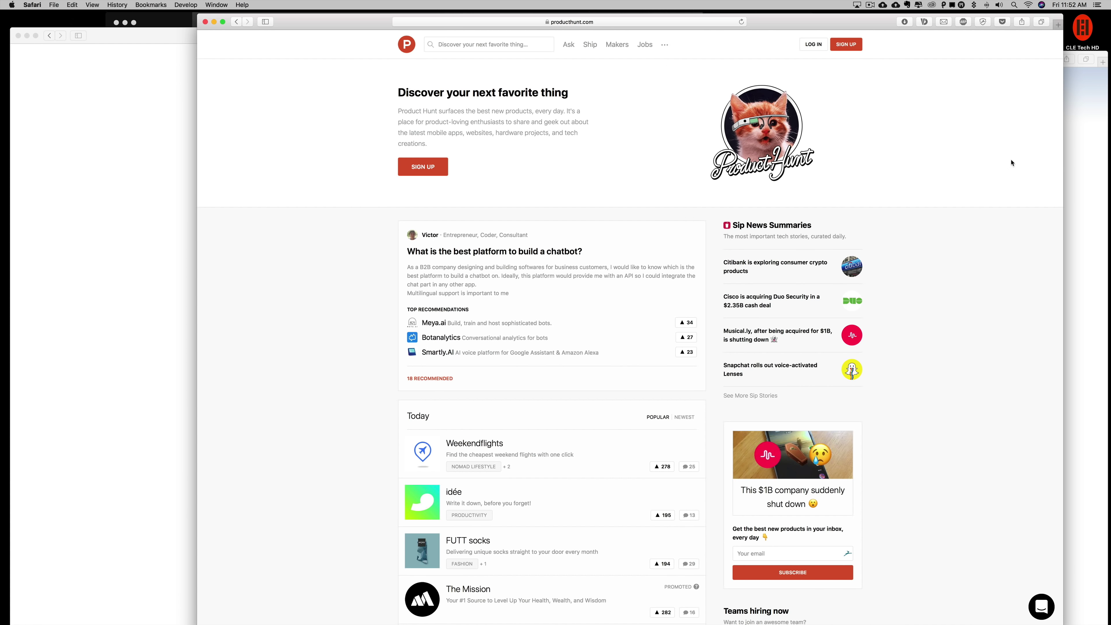
click(1086, 188)
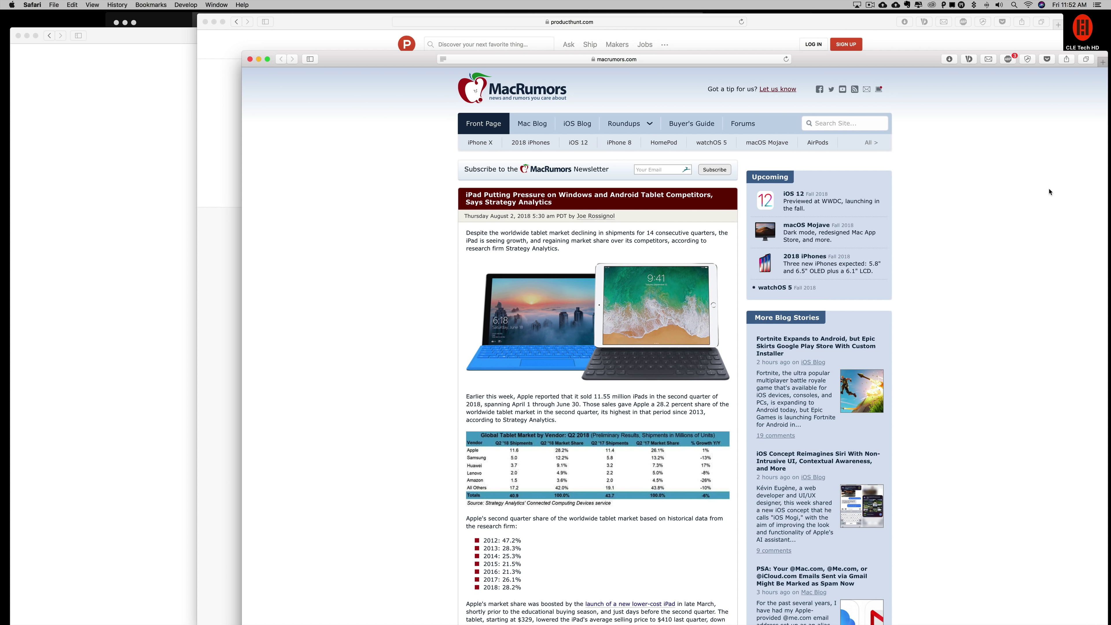
key(super+grave)
key(super+grave)
key(super+grave)
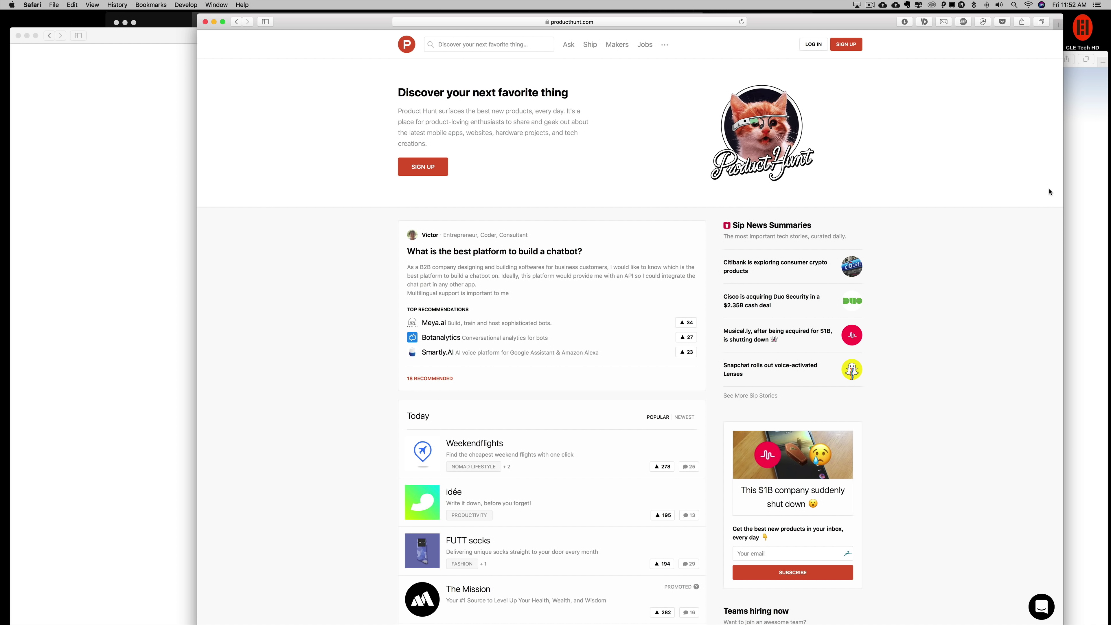
key(super+grave)
key(super+grave)
key(super+grave)
key(super+grave)
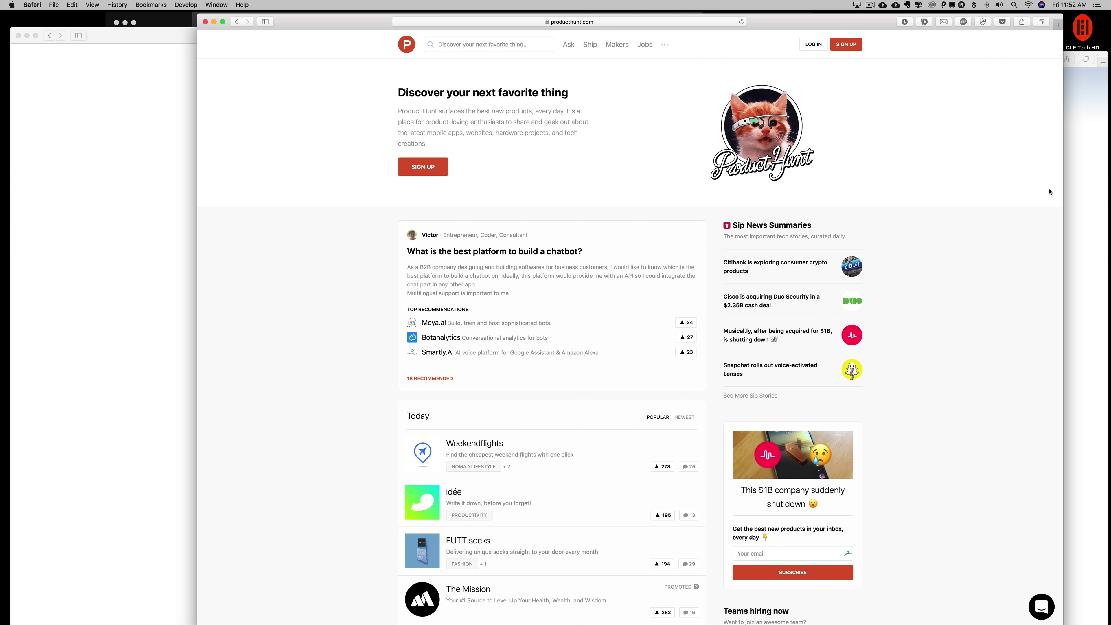
key(super+grave)
key(super+grave)
key(super+grave)
key(super+grave)
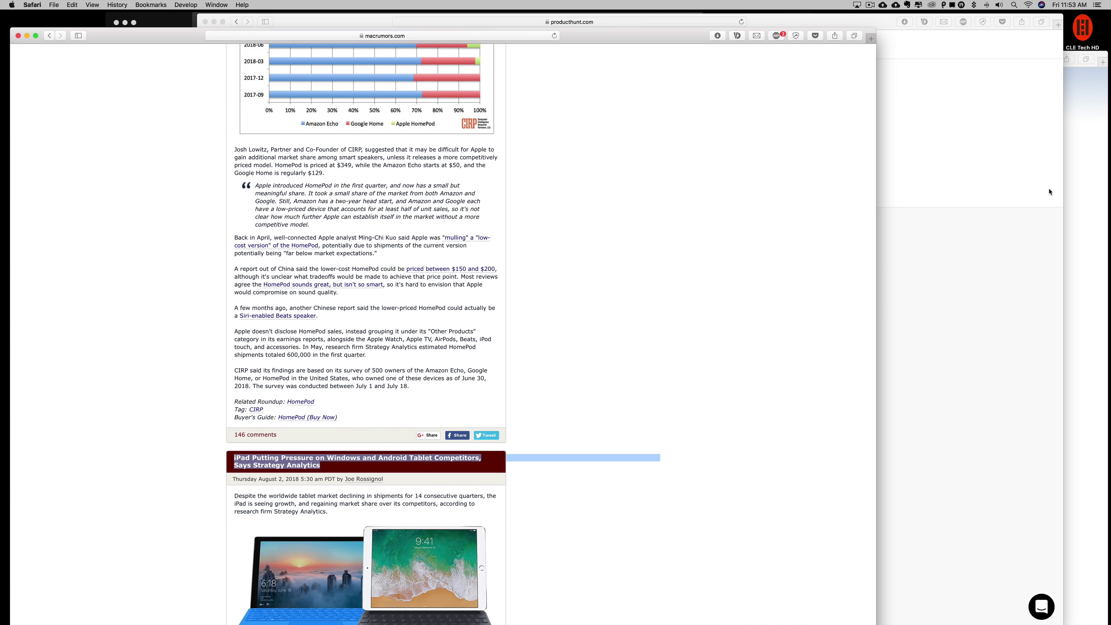
key(super+grave)
key(super+grave)
key(super+grave)
key(super+grave)
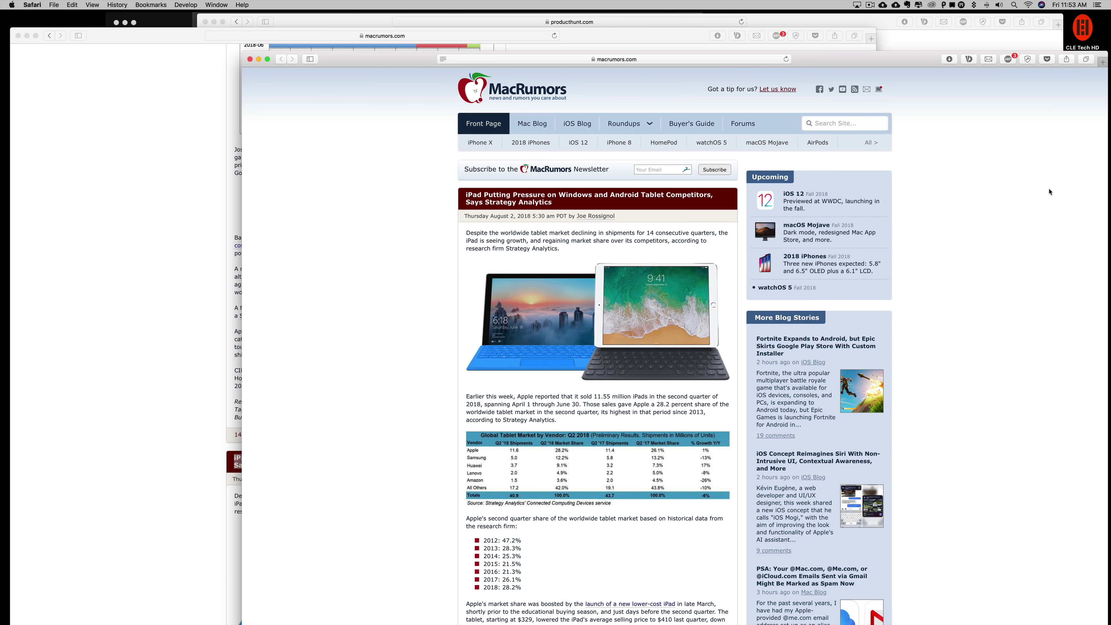
key(super+grave)
key(super+grave)
key(super+grave)
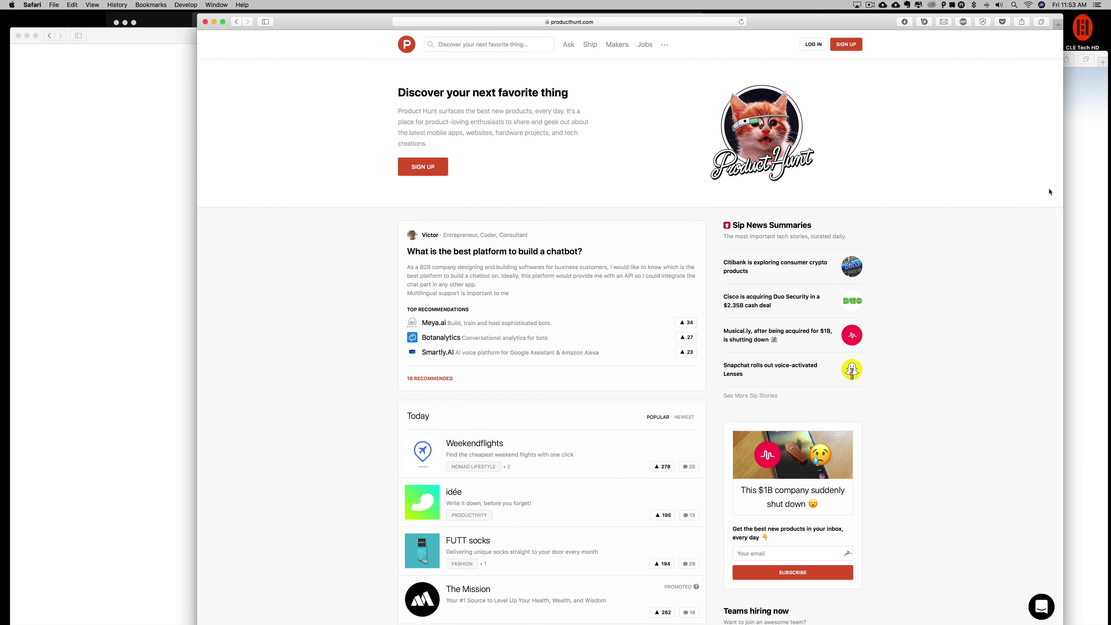